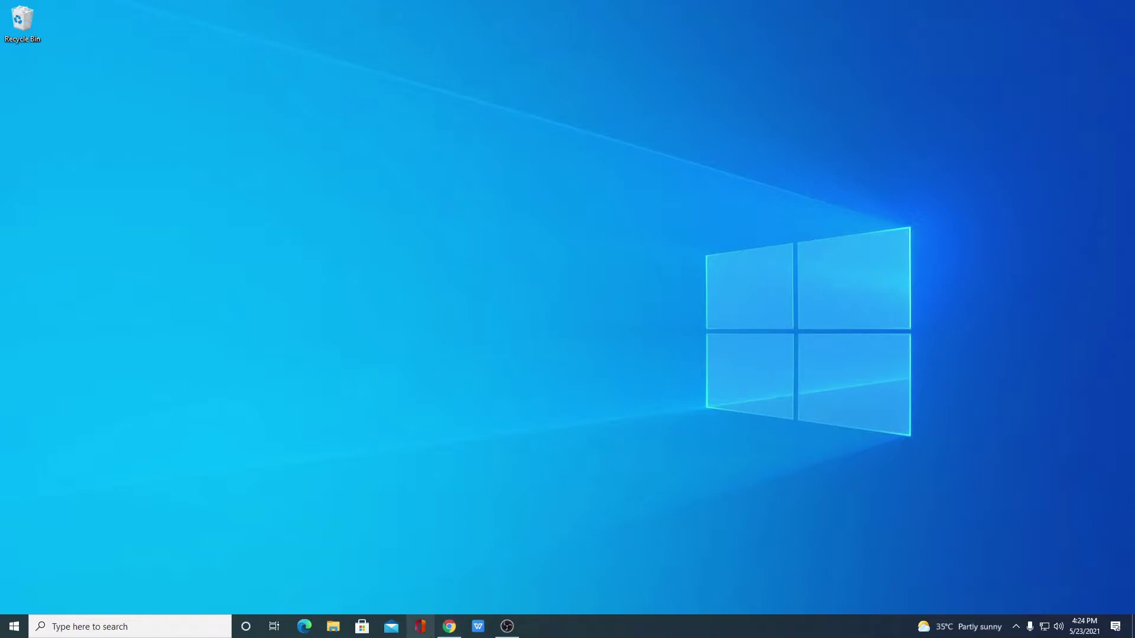
Bring up Chrome showing the Recuva search results leading to the ccleaner.com download page
left_click(450, 628)
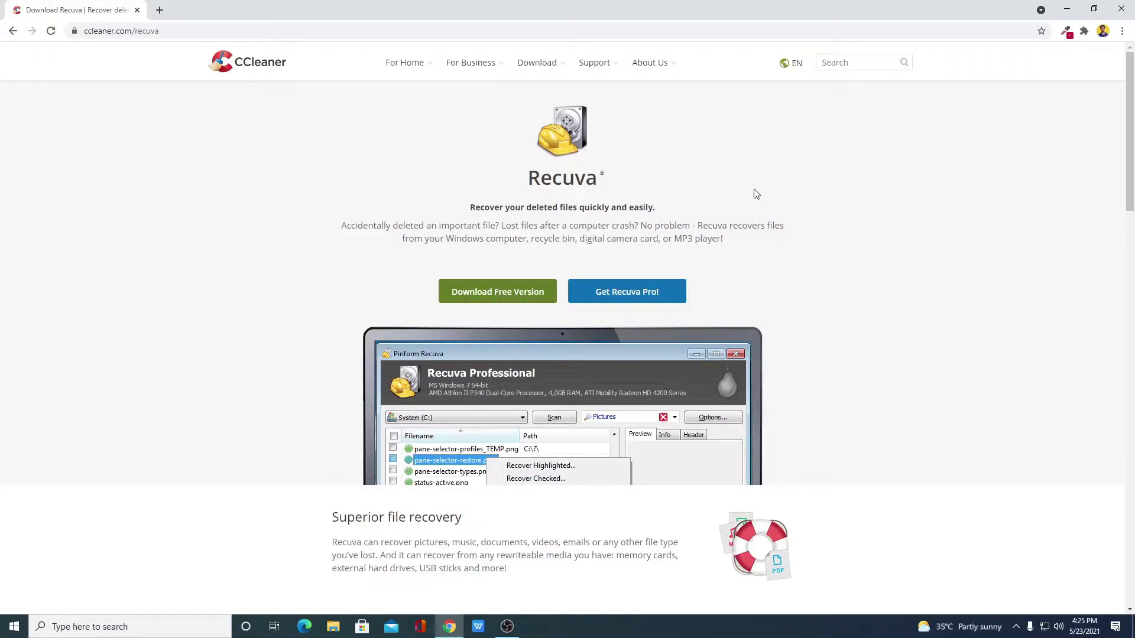
scroll(830, 224, "down", 3)
scroll(829, 224, "down", 3)
scroll(830, 224, "up", 2)
scroll(829, 224, "up", 3)
scroll(700, 263, "down", 1)
scroll(698, 262, "down", 5)
scroll(699, 263, "down", 4)
scroll(427, 249, "down", 4)
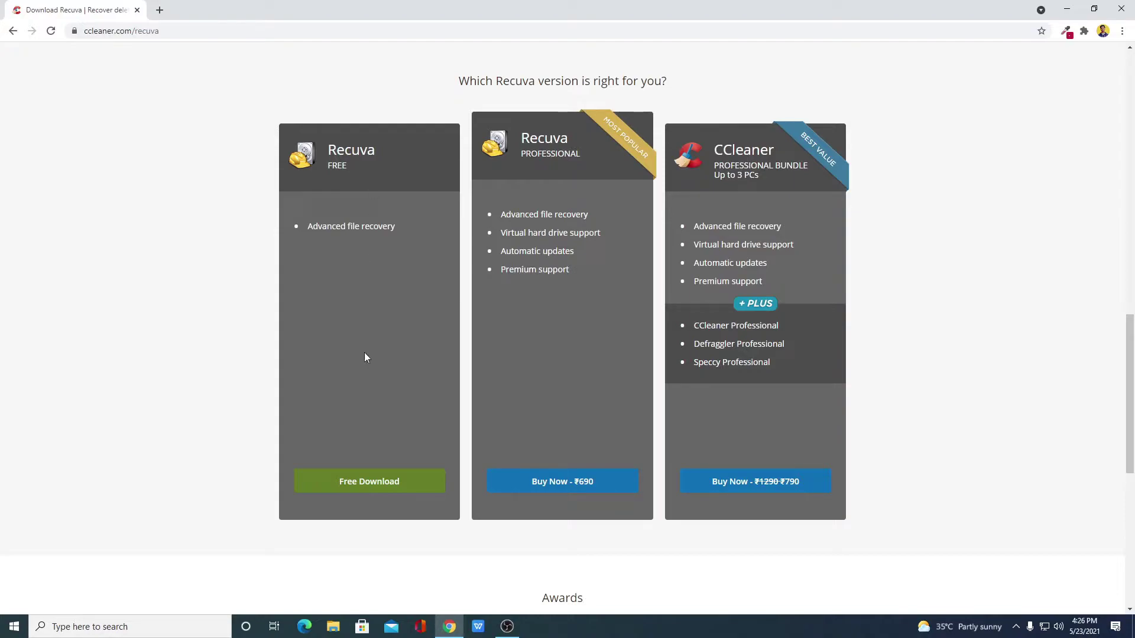
Download the free Recuva installer rcsetup153.exe and launch it from Chrome's download bar
left_click(374, 484)
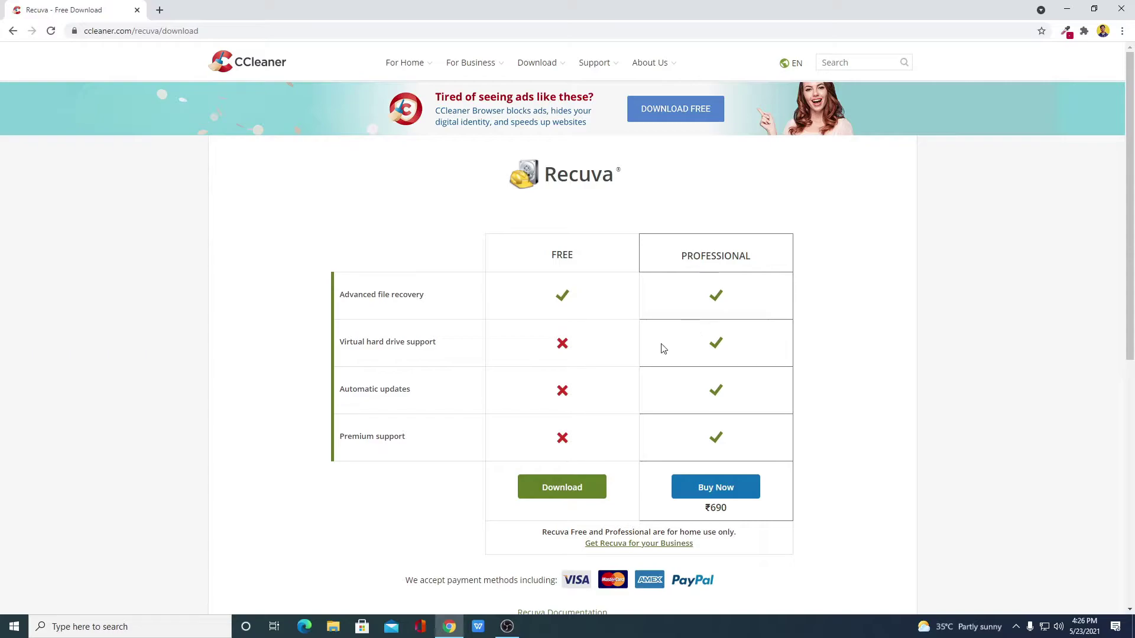
left_click(562, 487)
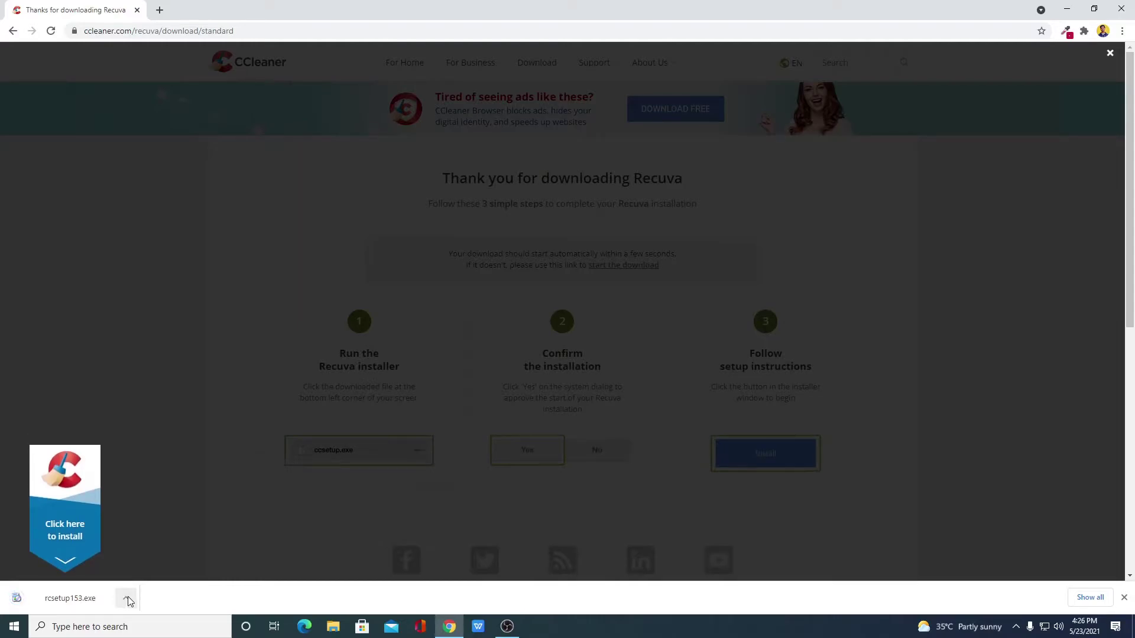
left_click(129, 600)
left_click(143, 523)
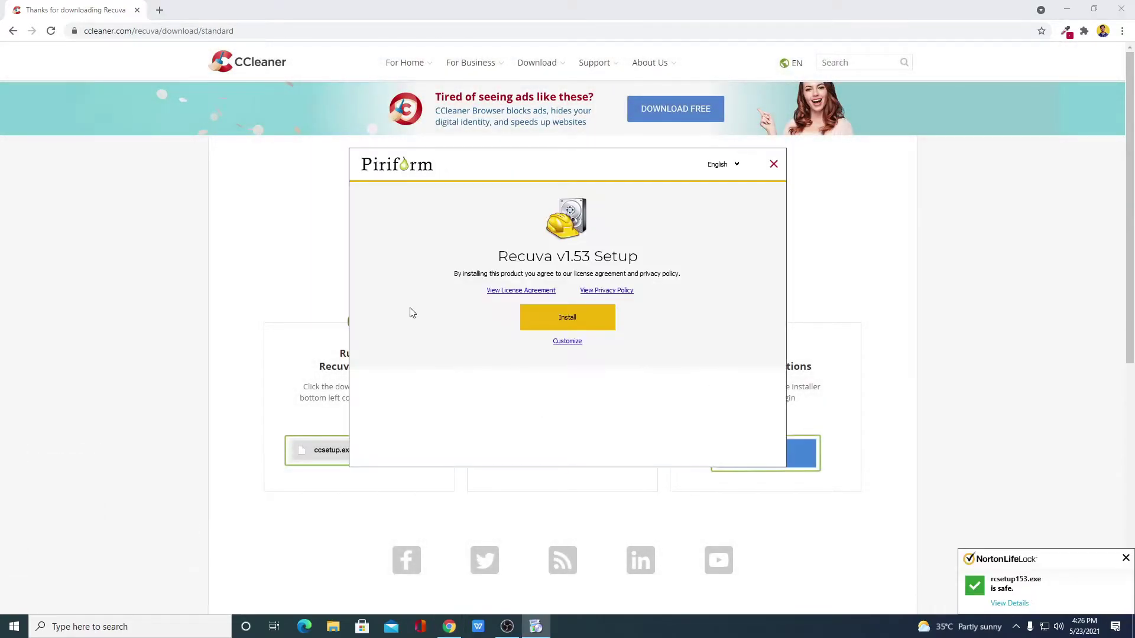
Install Recuva v1.53 via Customize, keeping desktop and Start menu shortcuts ticked
left_click(1070, 8)
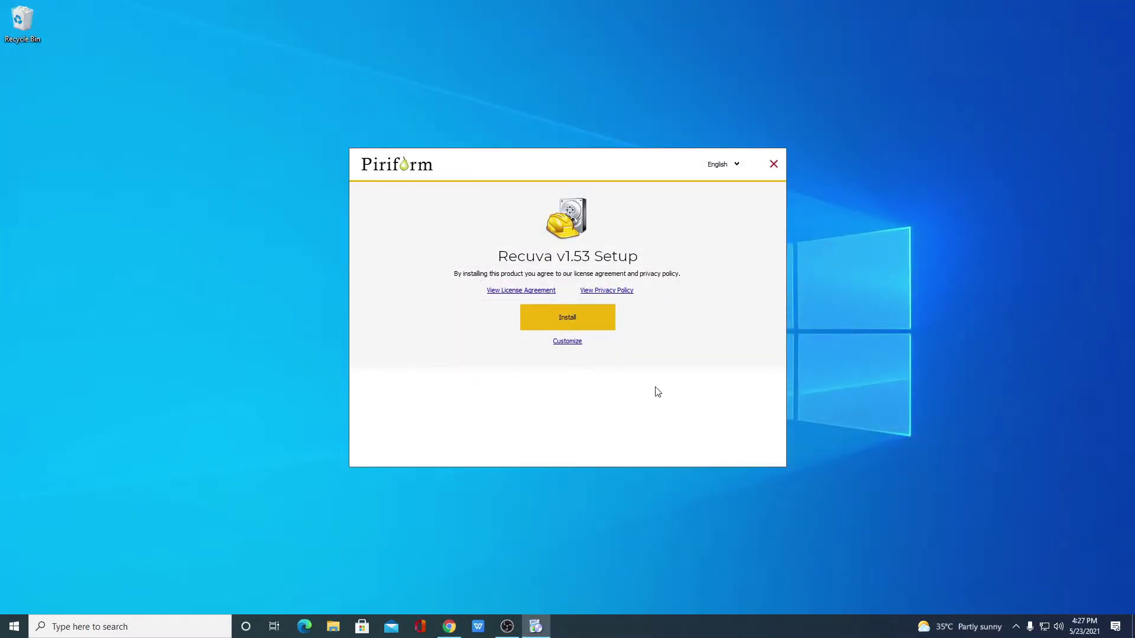
left_click(579, 343)
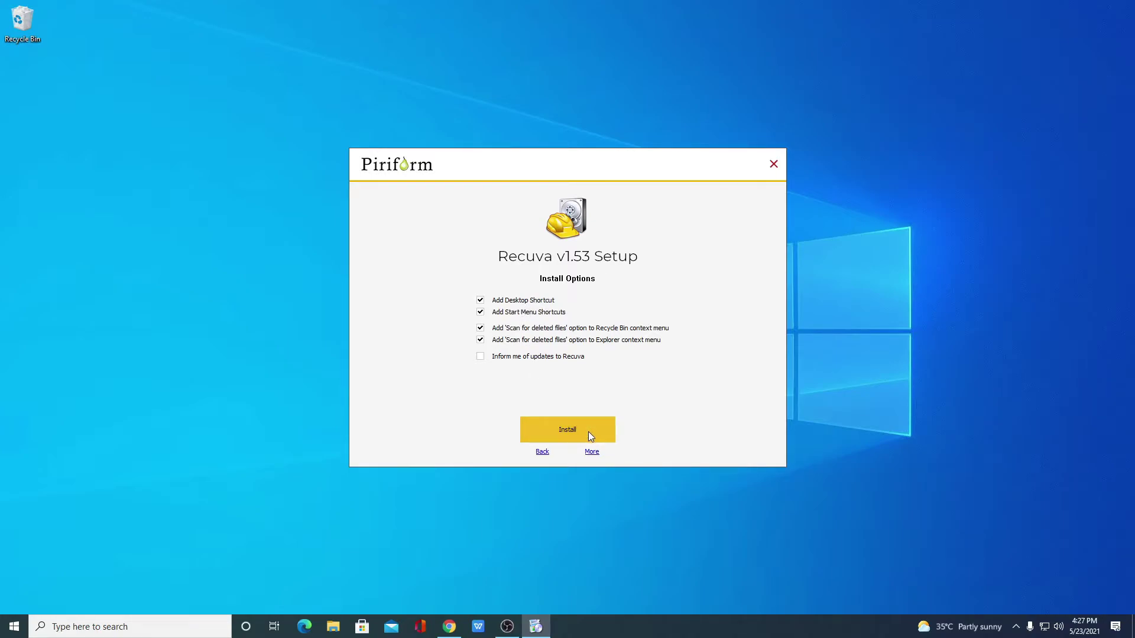
left_click(589, 432)
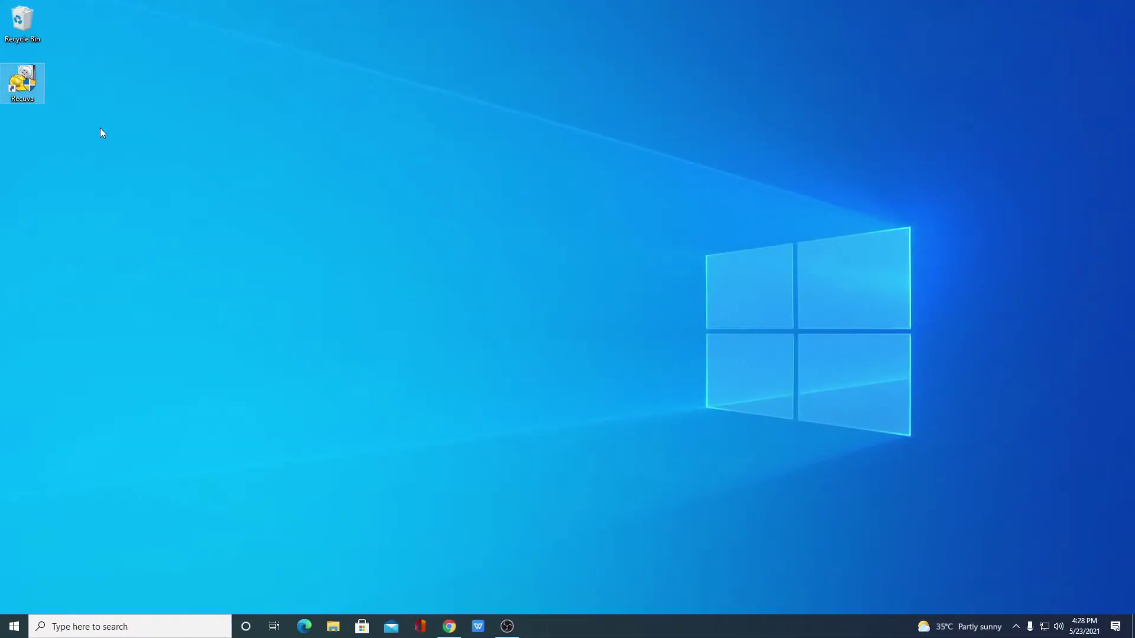
Launch Recuva from the Windows Start search results
left_click(104, 137)
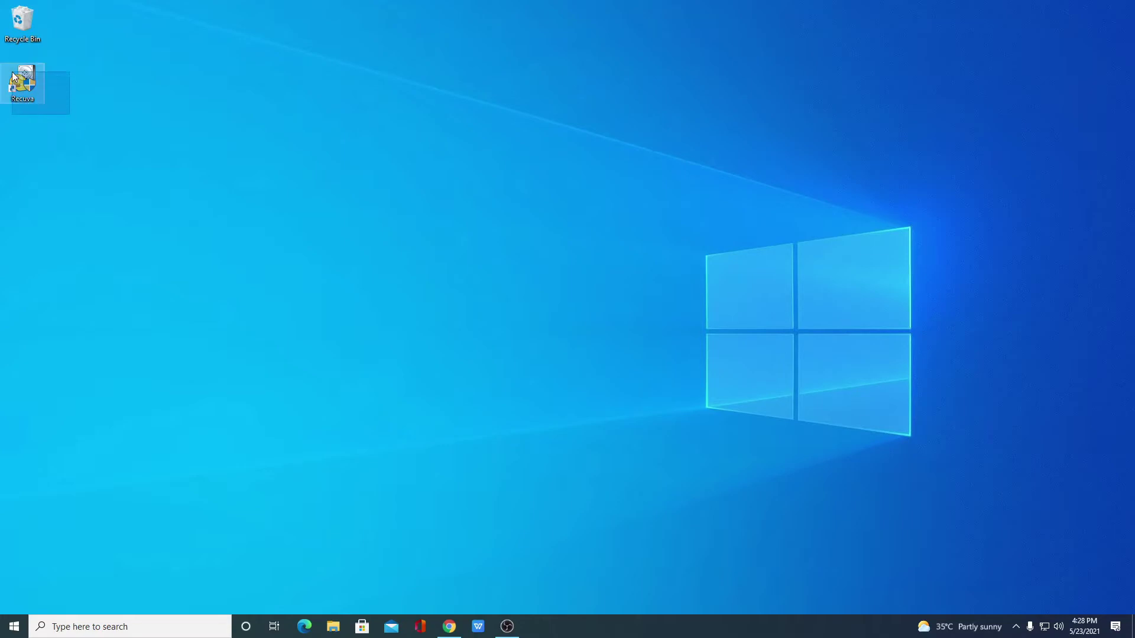
left_click(133, 626)
type("e")
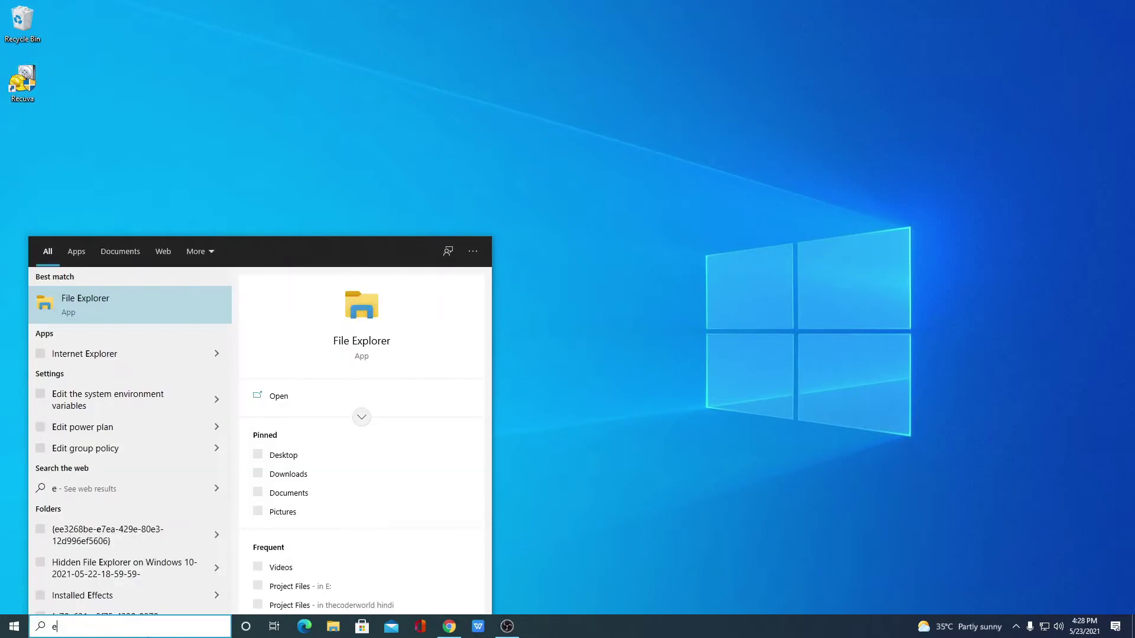
type("recuva")
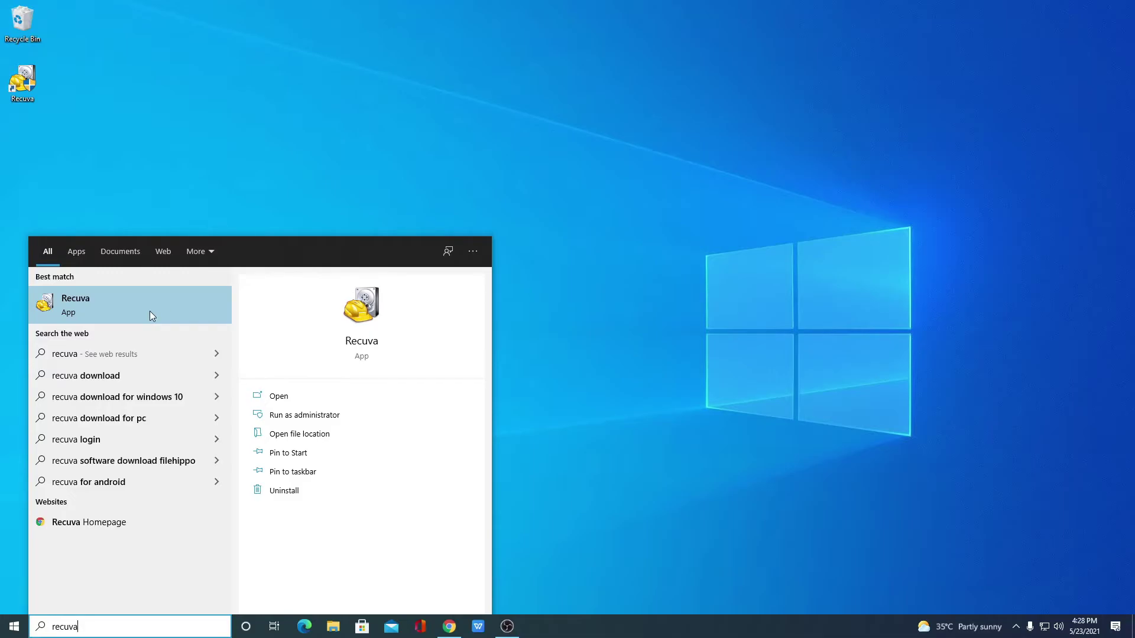
left_click(149, 312)
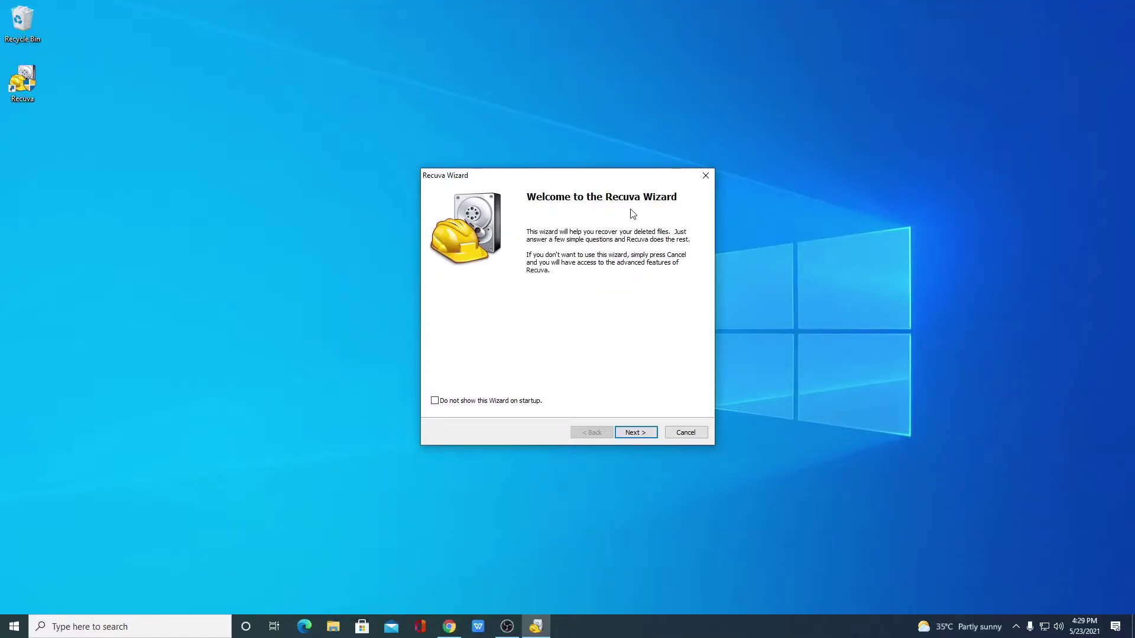
Run the wizard for Video files in the specific location C:\ and start the scan
left_click(636, 433)
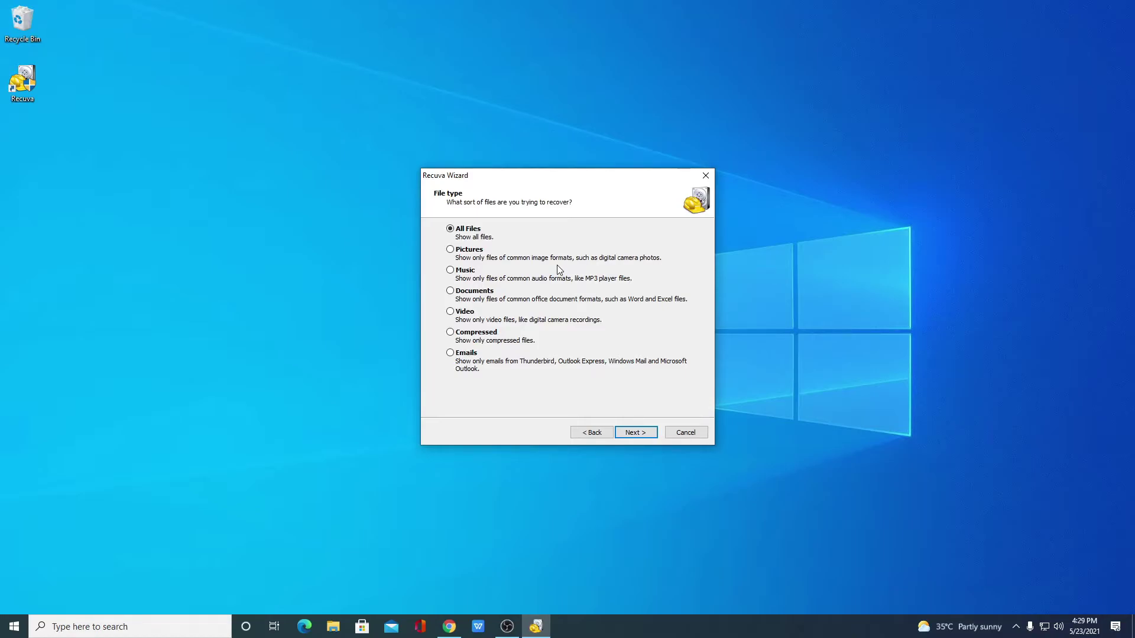
left_click(635, 433)
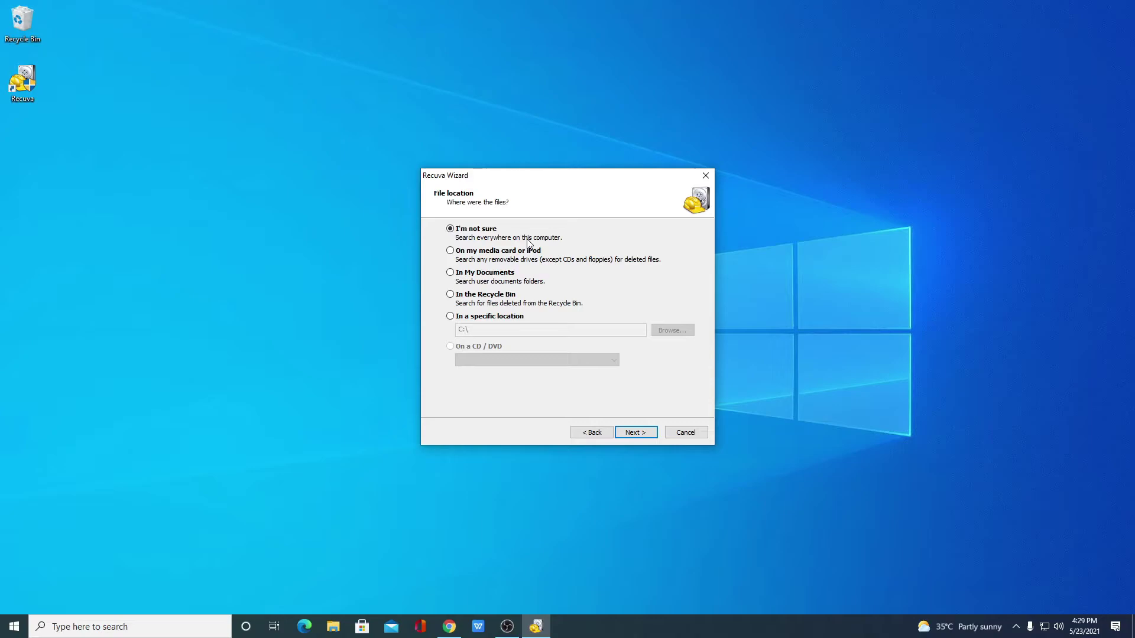
left_click(450, 316)
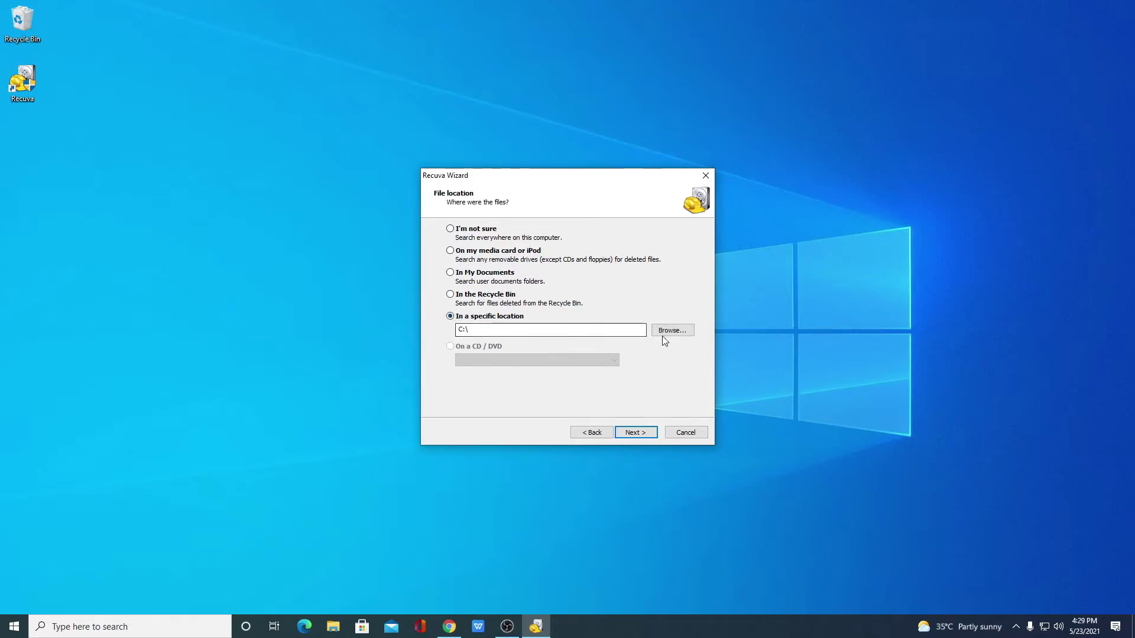
left_click(672, 330)
scroll(567, 328, "down", 2)
left_click(626, 403)
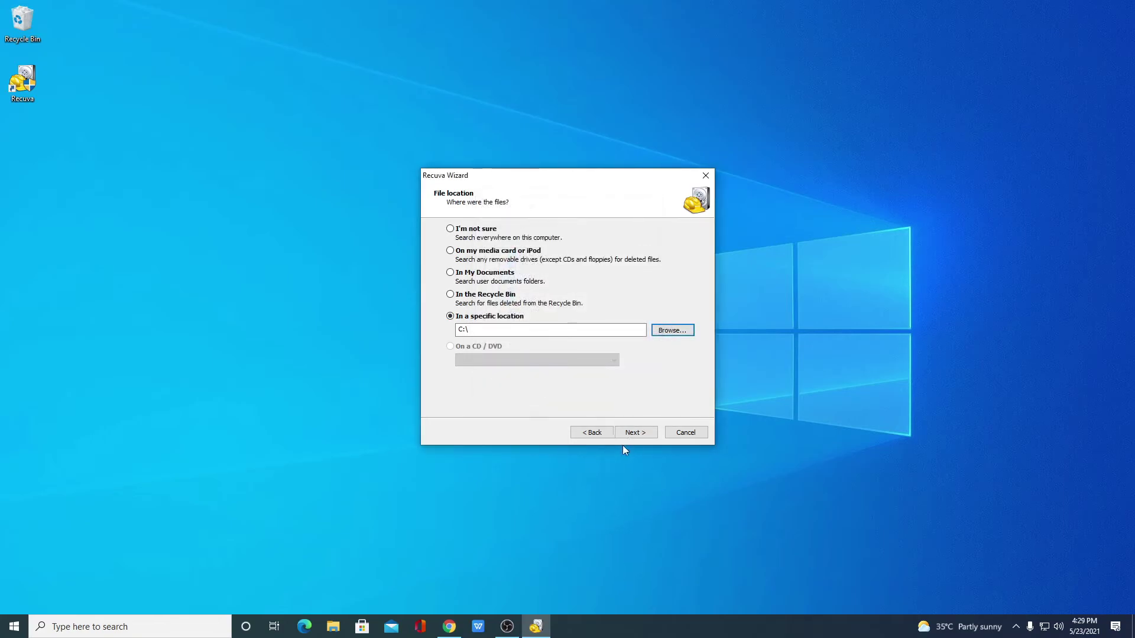
left_click(633, 433)
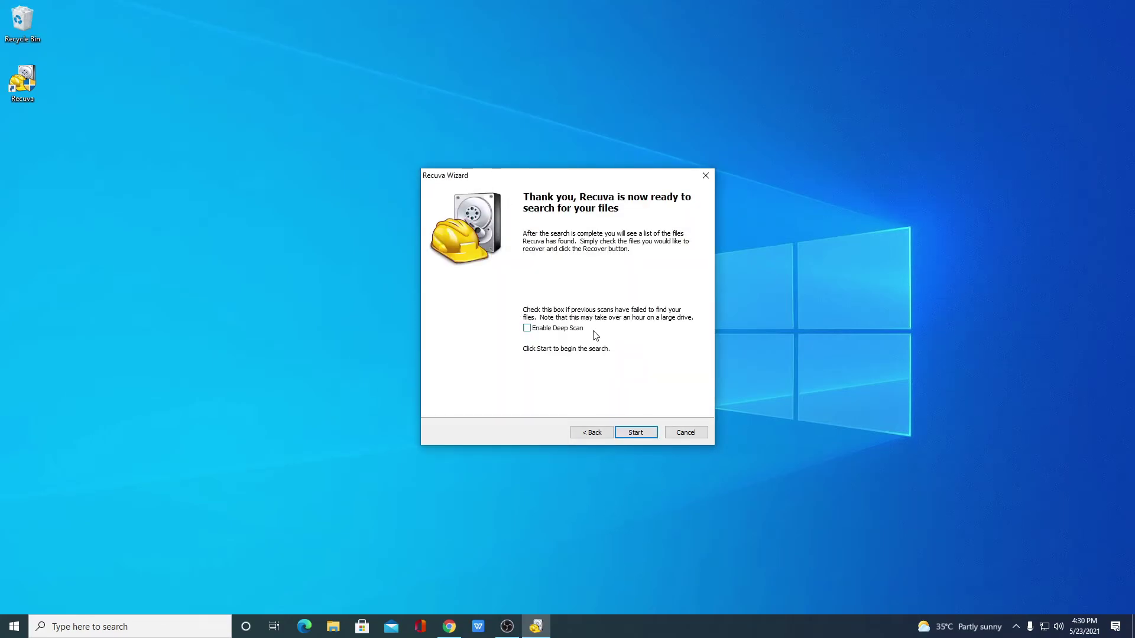
left_click(649, 434)
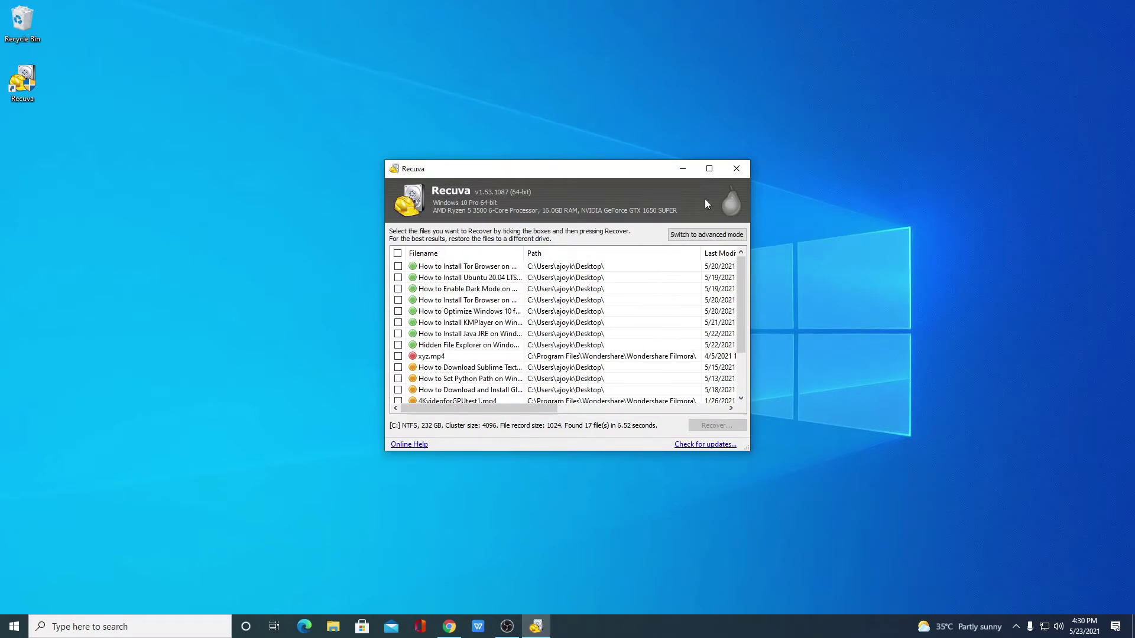
Maximize Recuva and tick the first five Excellent-state rows, including the Ubuntu 20.04 and Tor Browser files
left_click(709, 170)
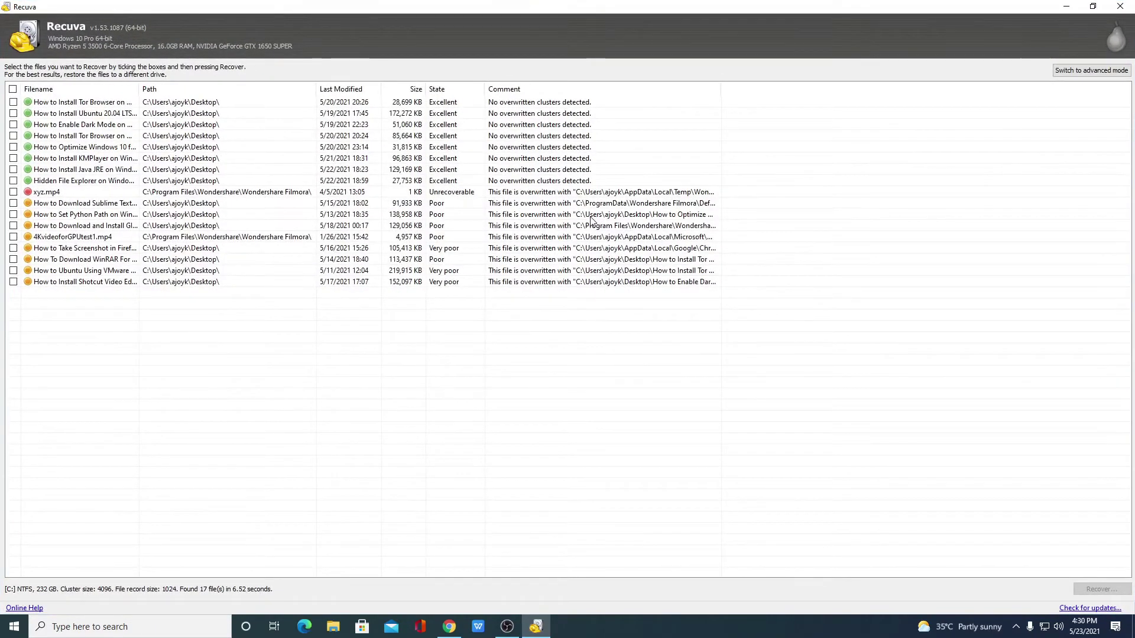
left_click(89, 114)
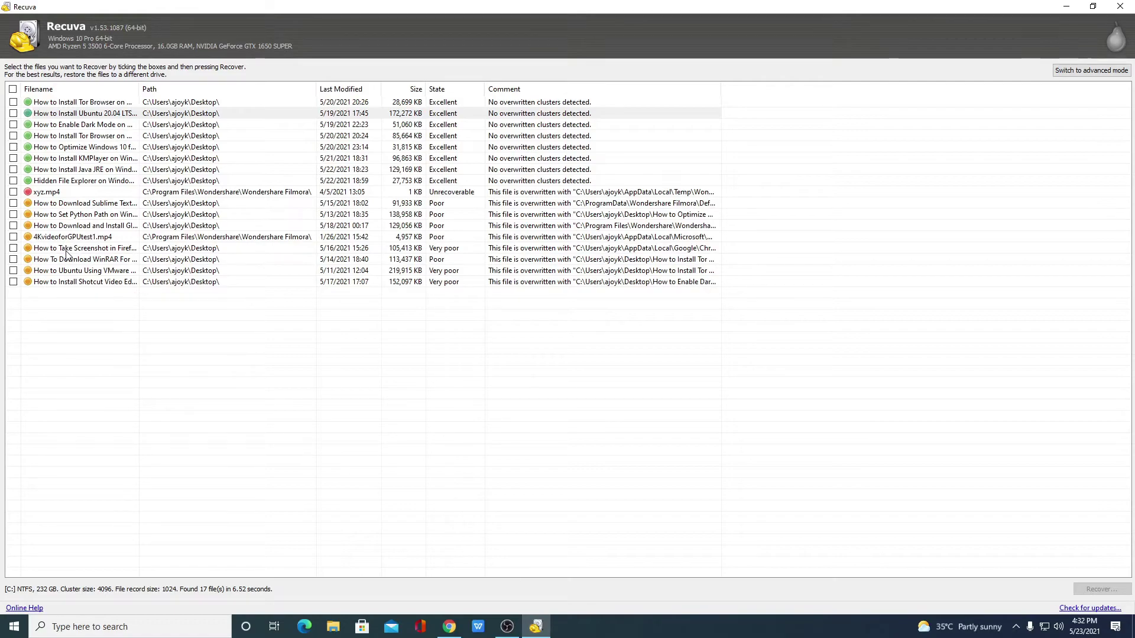
left_click(217, 102)
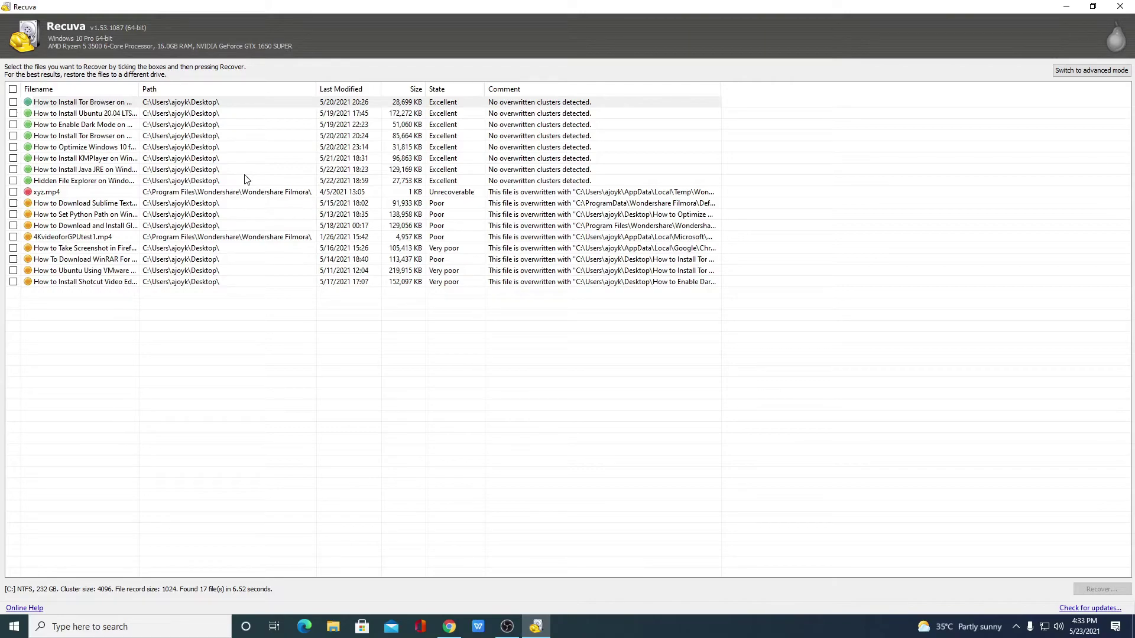
left_click(14, 102)
left_click(13, 124)
left_click(13, 146)
Recover the marked files into a newly created folder on the thecoderworld (E:) drive
left_click(1101, 589)
scroll(568, 320, "down", 3)
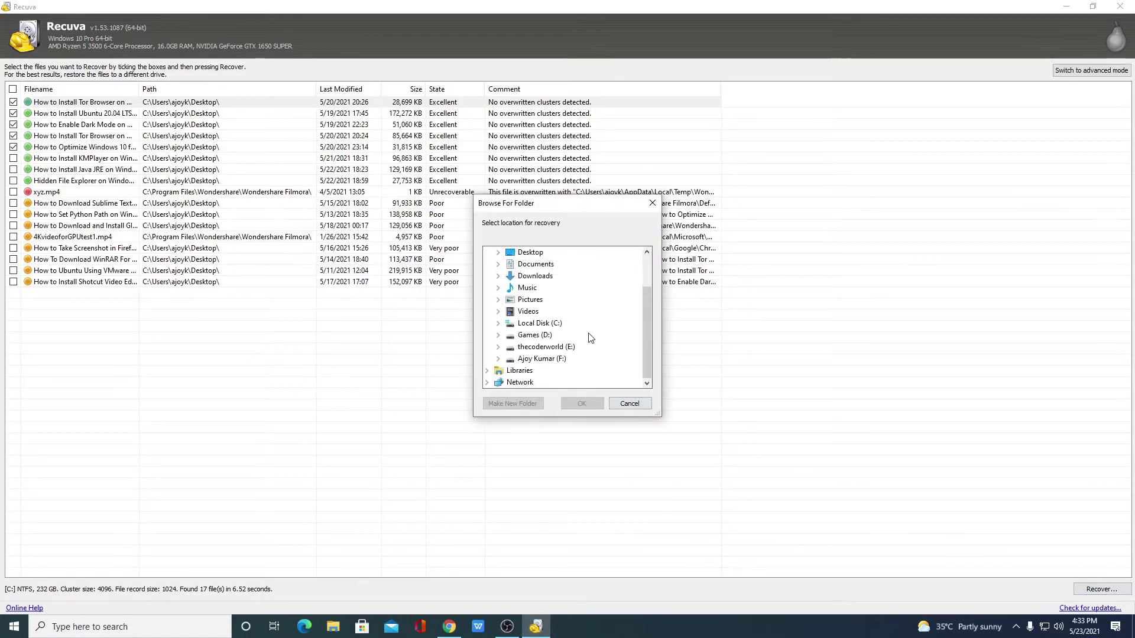
left_click(540, 335)
double_click(546, 288)
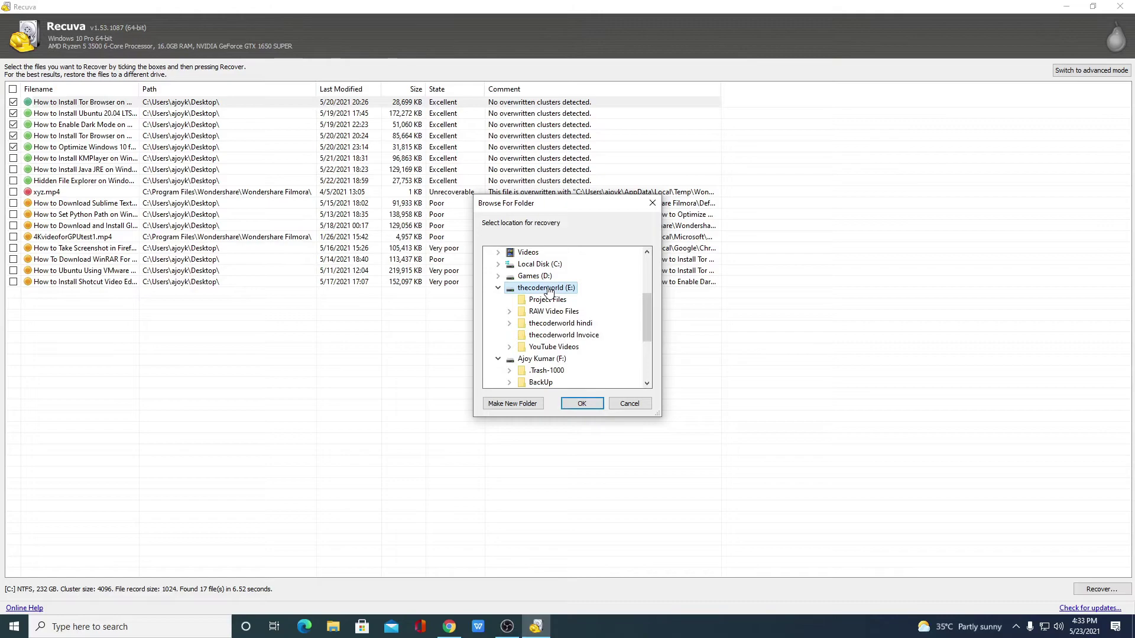
mouse_move(541, 347)
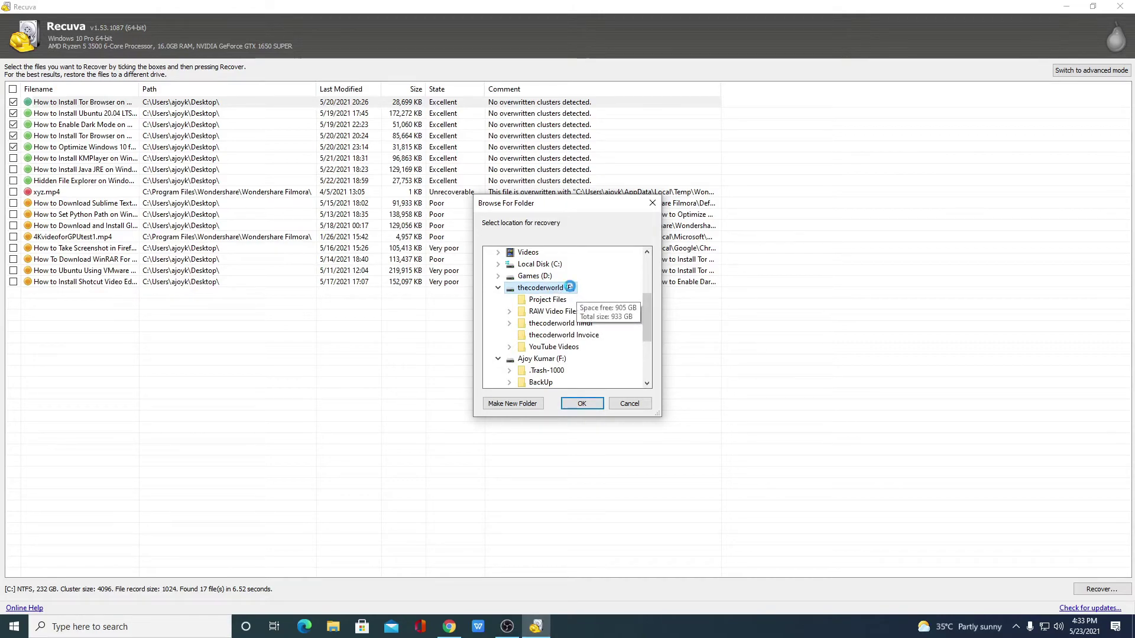
right_click(570, 287)
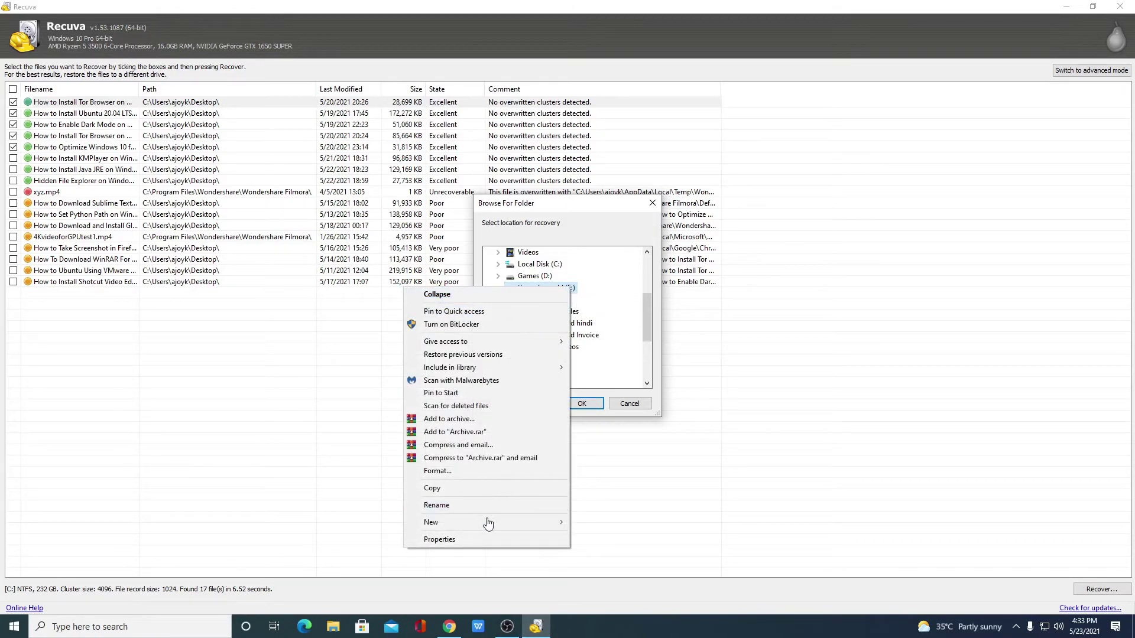
left_click(599, 525)
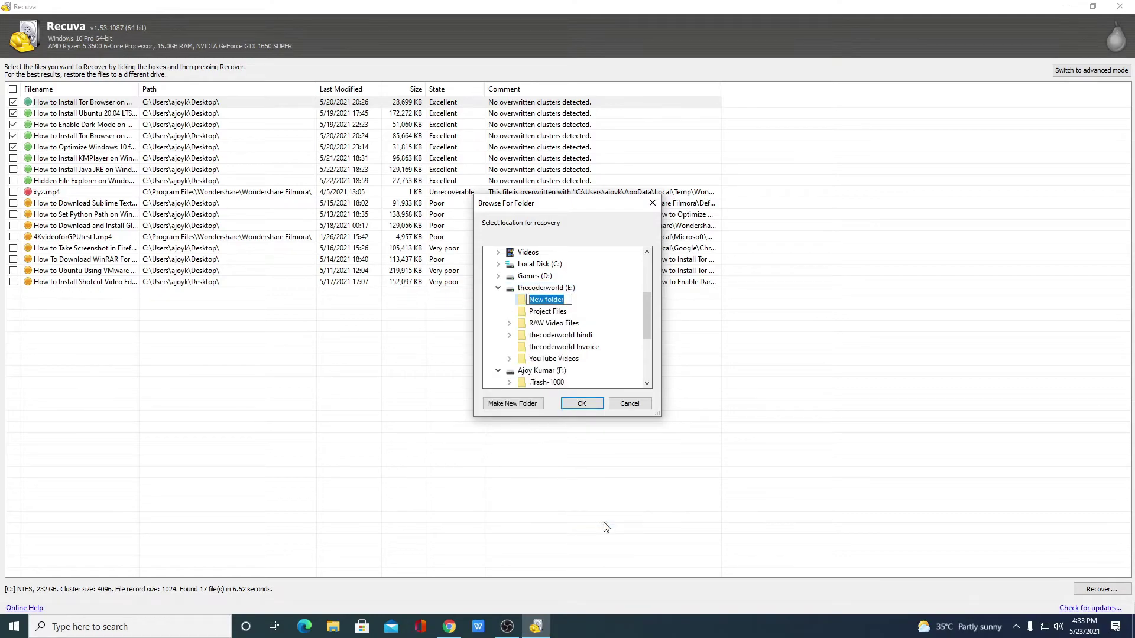
key("BackSpace")
left_click(592, 407)
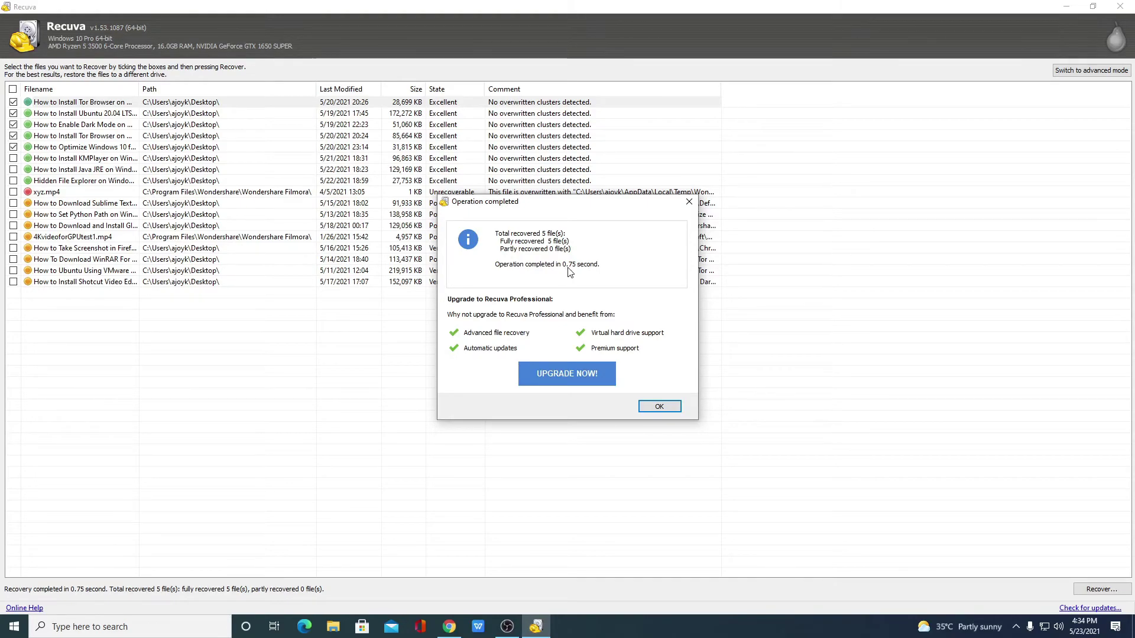
Dismiss the recovery summary, refresh the recovered files folder in Explorer and close it
left_click(660, 407)
left_click(332, 627)
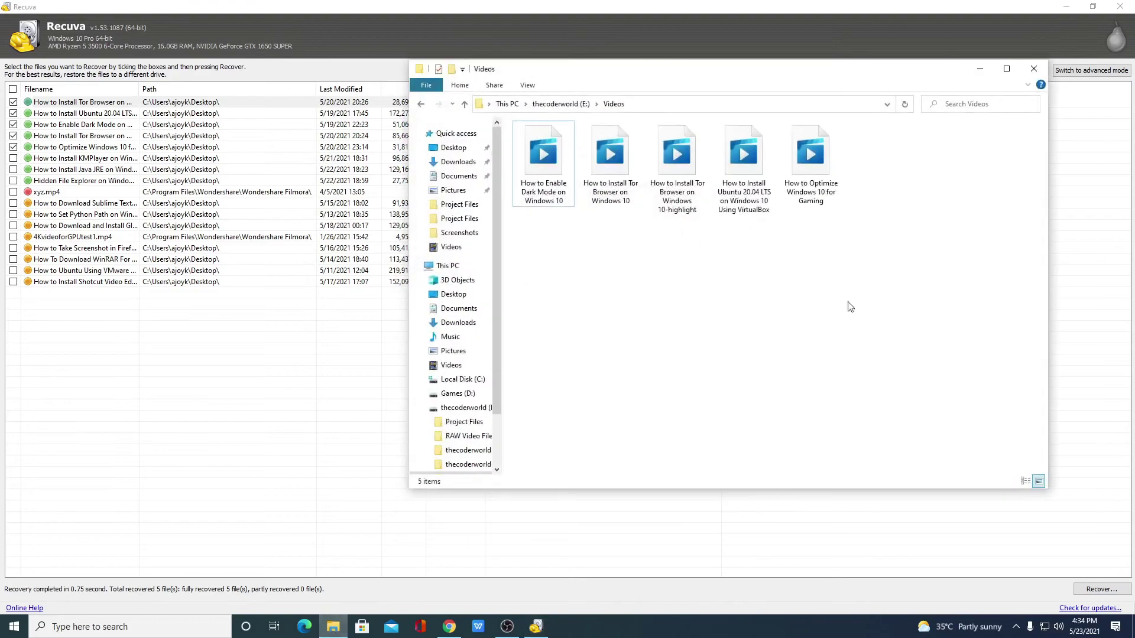
right_click(648, 311)
left_click(744, 357)
left_click(1033, 69)
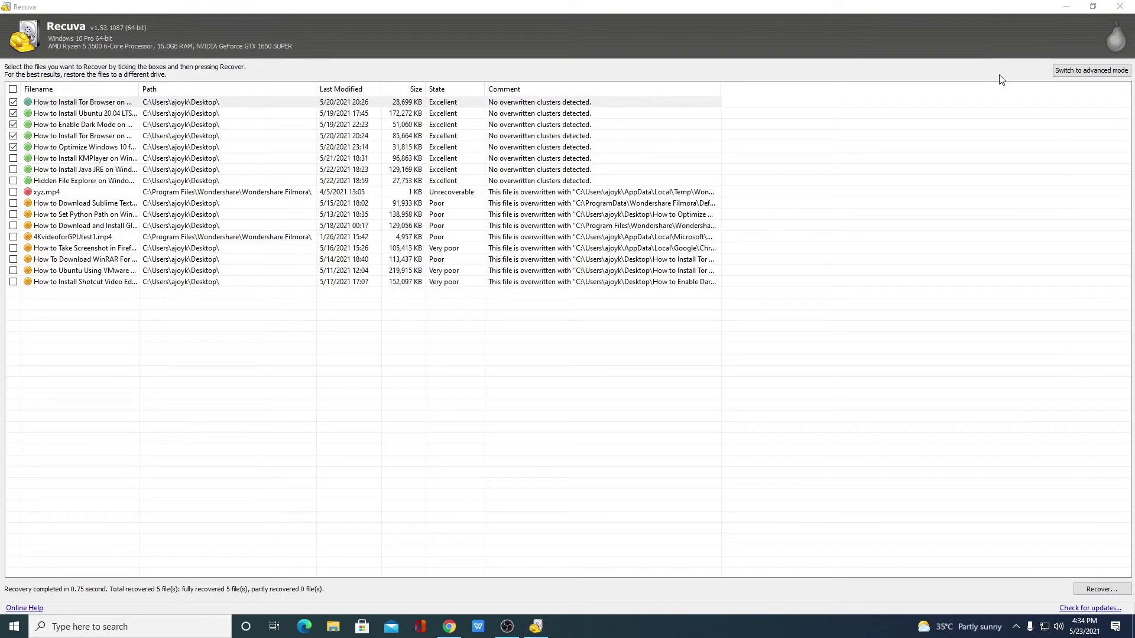
Switch to advanced mode, choose Games (D:) and clear the filter to enter .mp4
left_click(1091, 71)
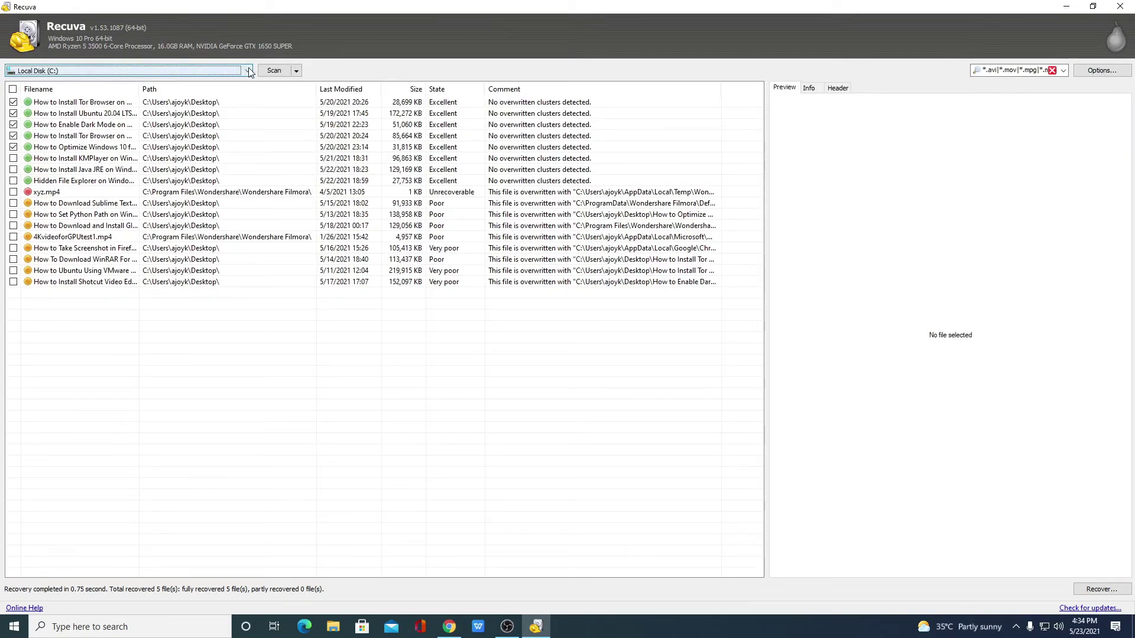
left_click(249, 71)
left_click(53, 103)
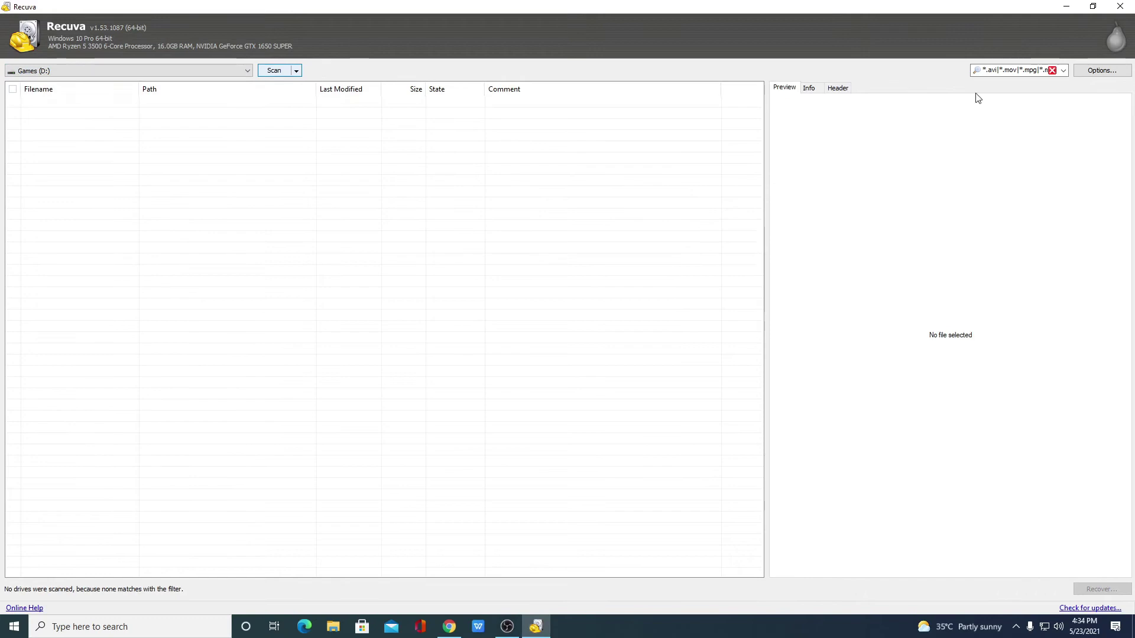
left_click(1052, 70)
left_click(1022, 71)
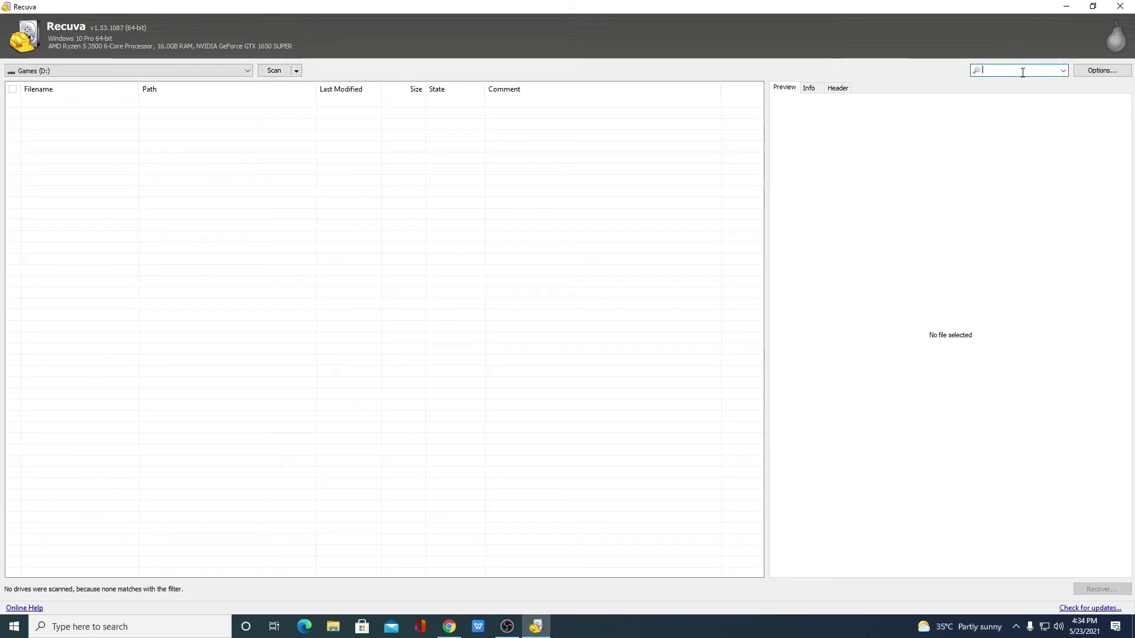
type(".mp")
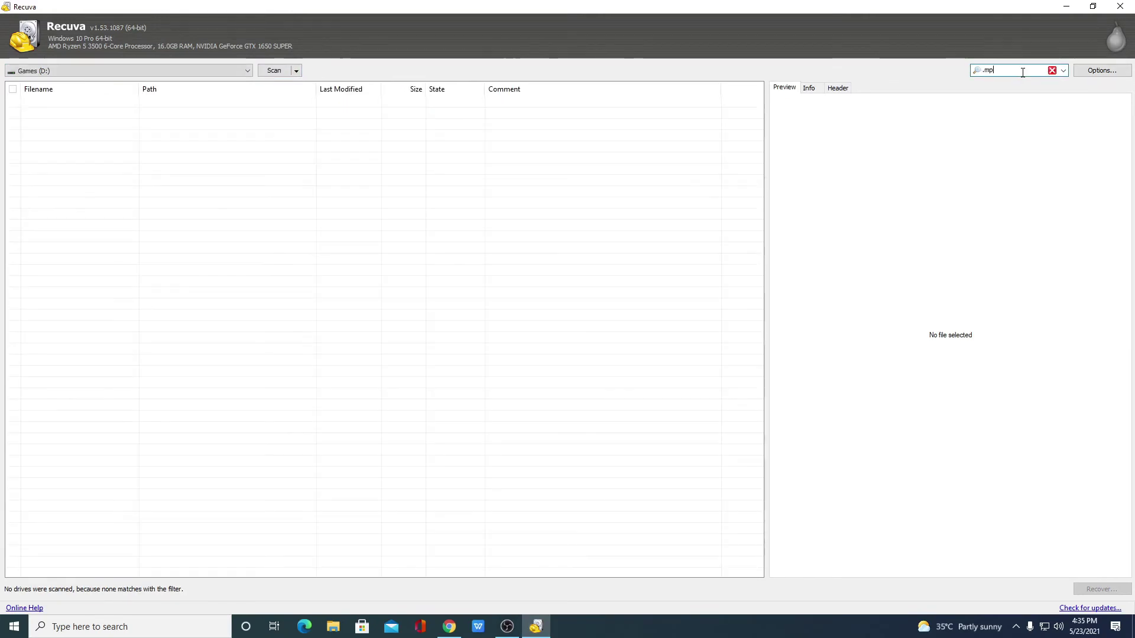
type("4")
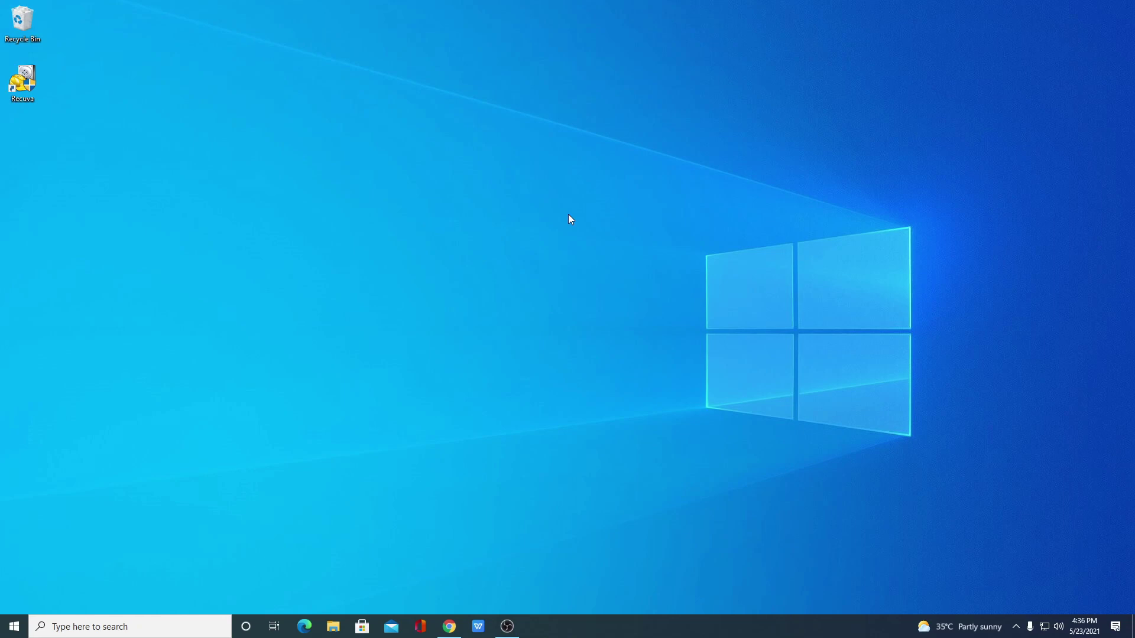
right_click(568, 214)
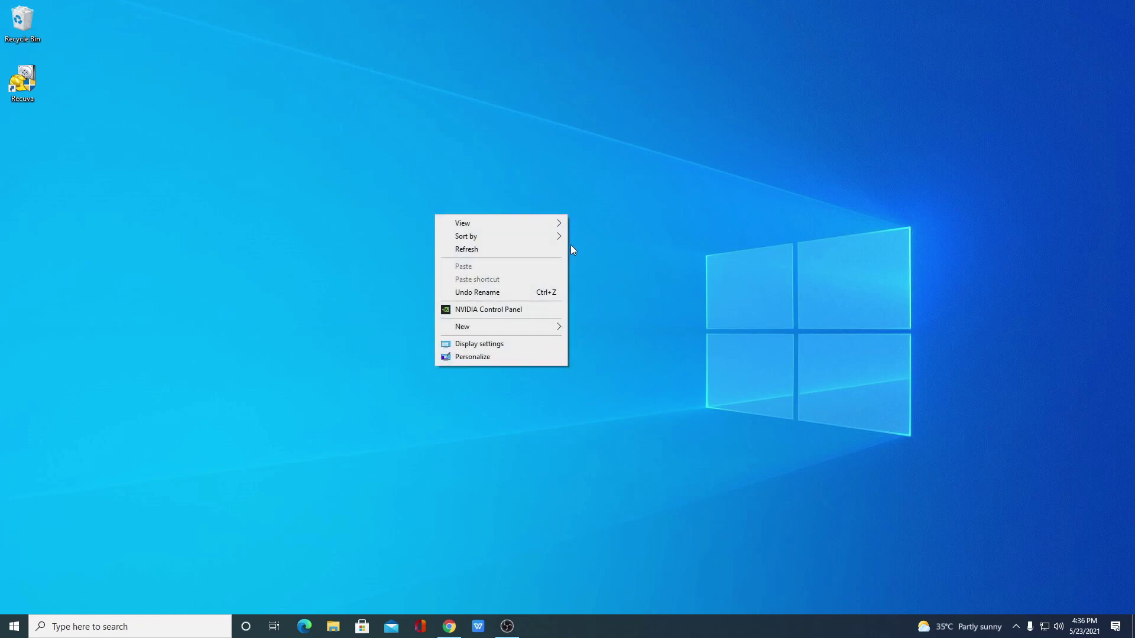
left_click(545, 251)
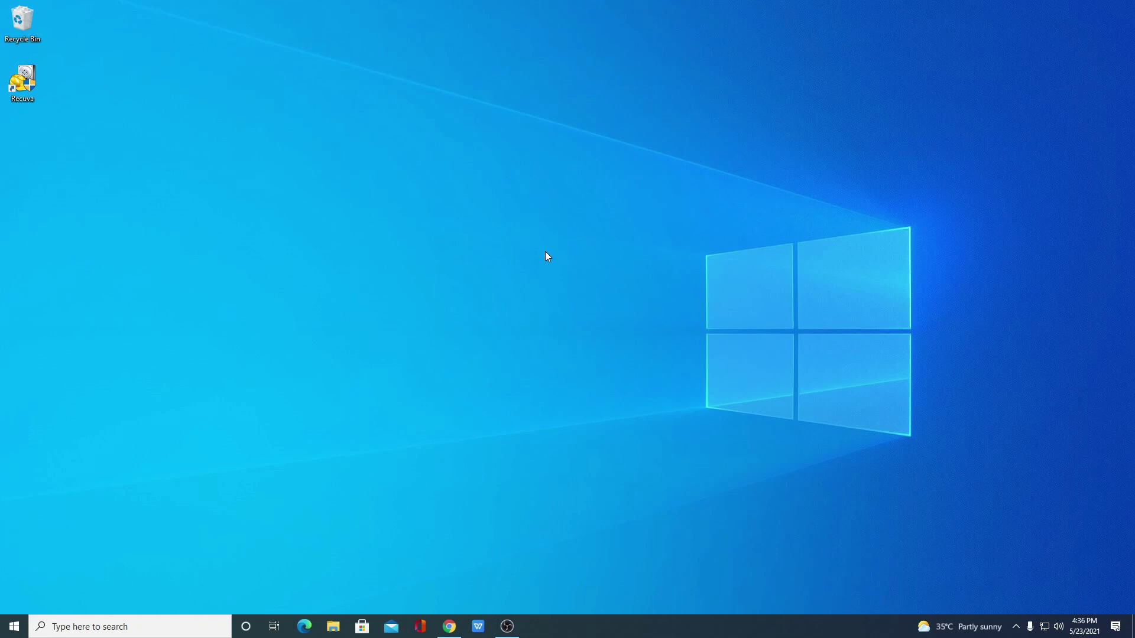